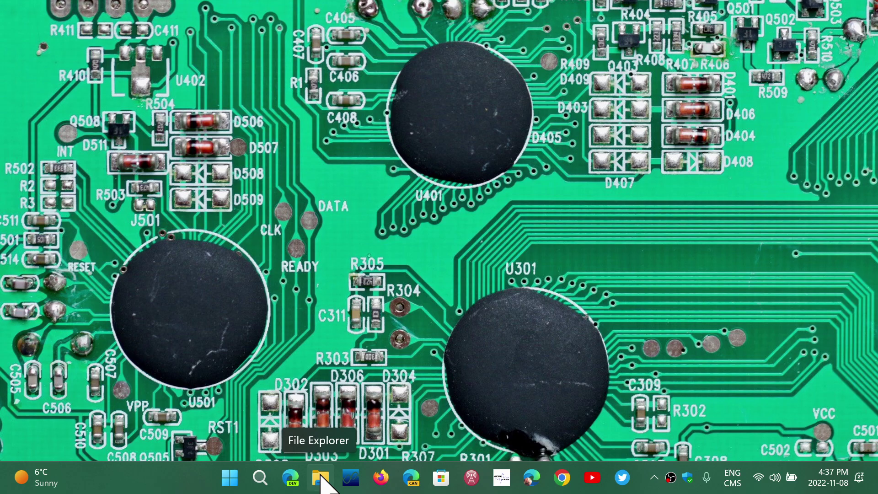
# - Open This PC with a second tab, open OS (C:) in a new tab, then close that tab
pyautogui.click(322, 480)
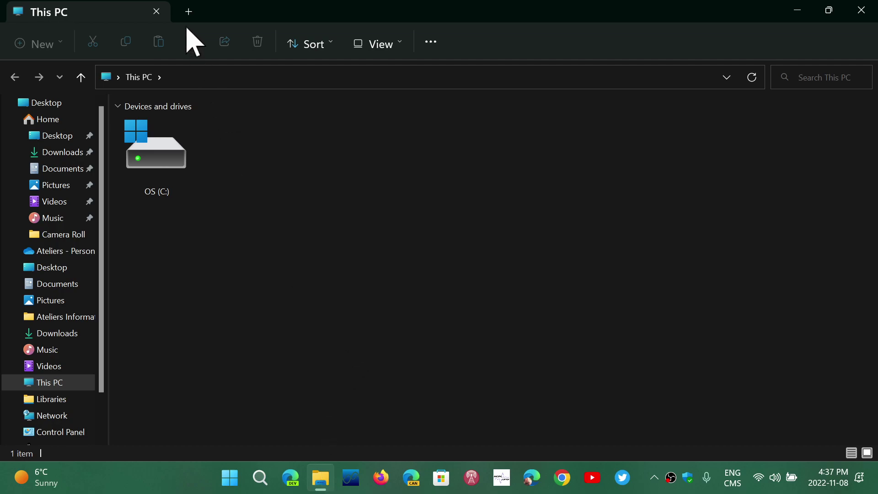
pyautogui.click(188, 12)
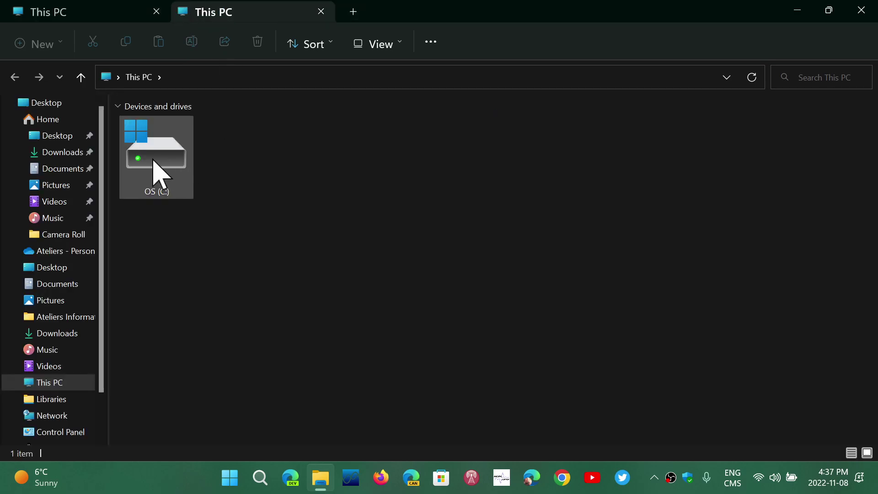
pyautogui.rightClick(152, 165)
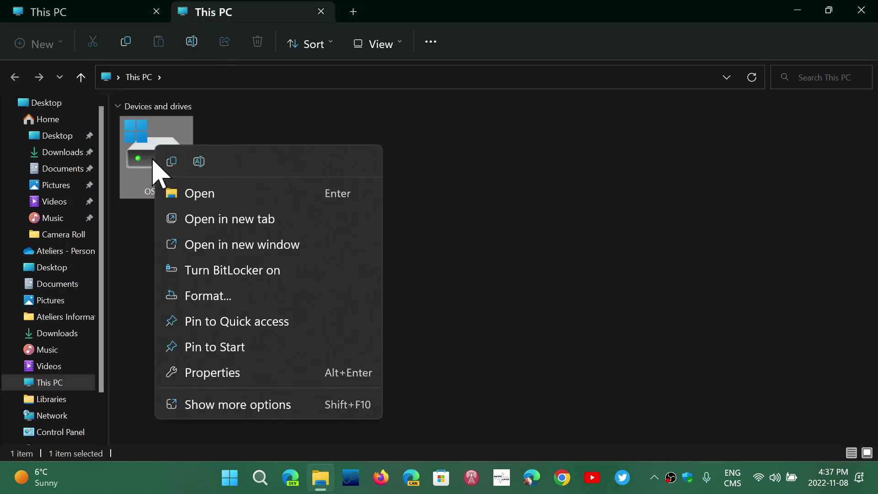
pyautogui.click(244, 221)
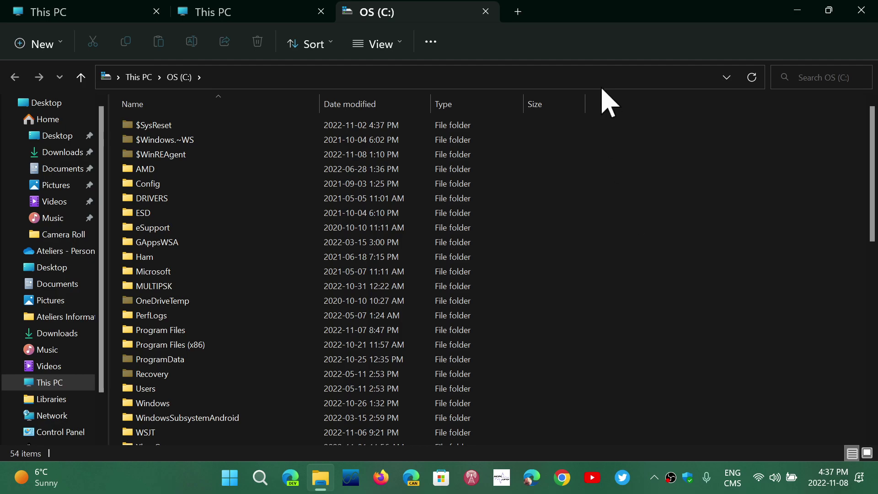
pyautogui.click(486, 11)
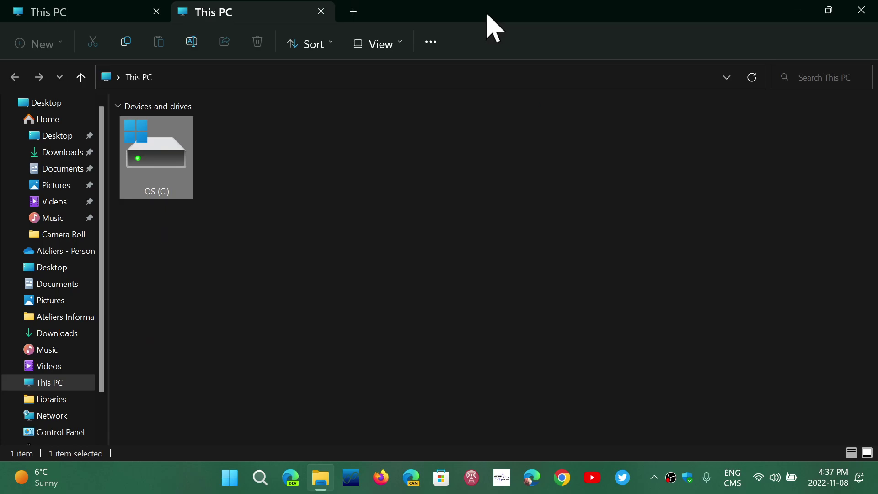
# - Close the second This PC tab and then the File Explorer window
pyautogui.click(320, 11)
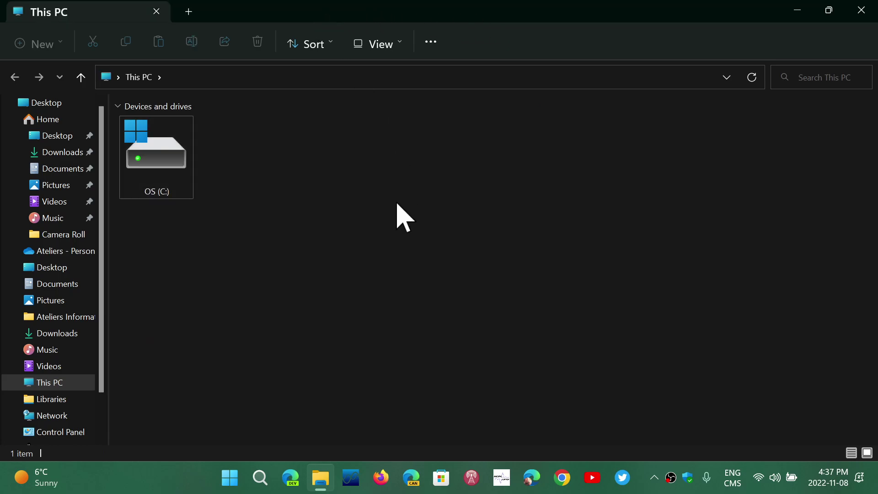
pyautogui.click(862, 11)
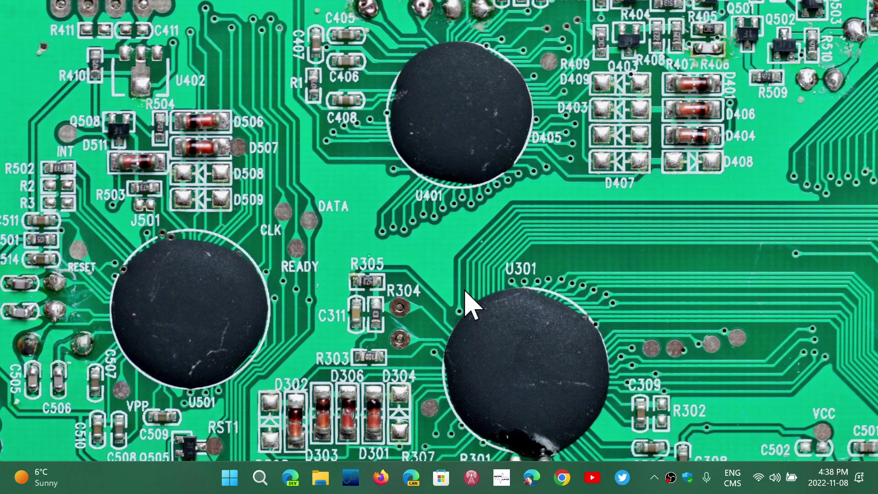
# - Search for winver and run it to show Windows 11 version 22H2, build 22621.819
pyautogui.click(255, 478)
pyautogui.write('wi')
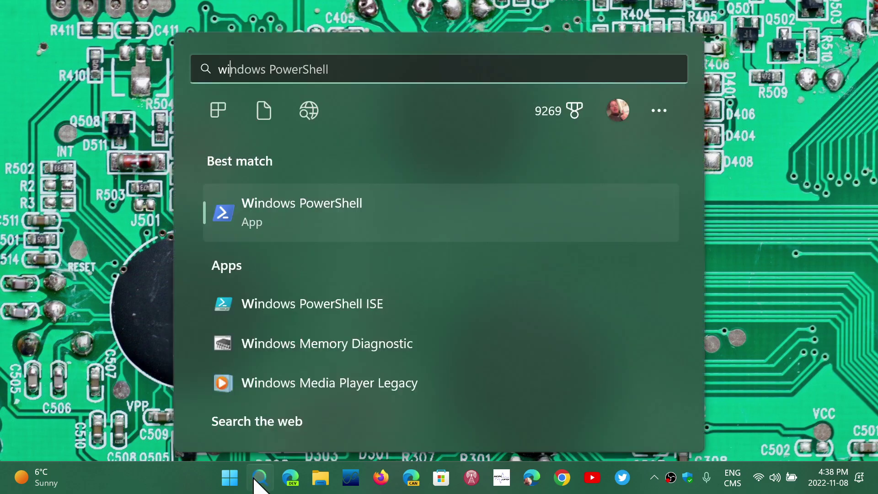
pyautogui.write('nver')
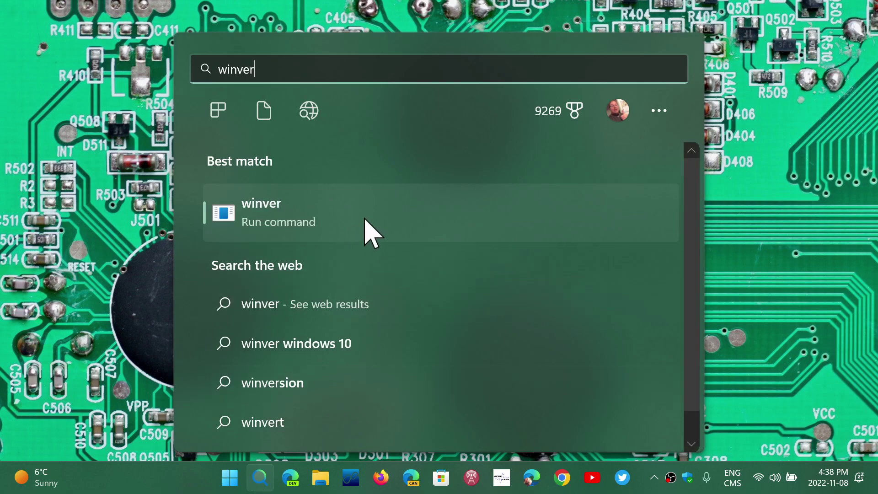
pyautogui.click(375, 225)
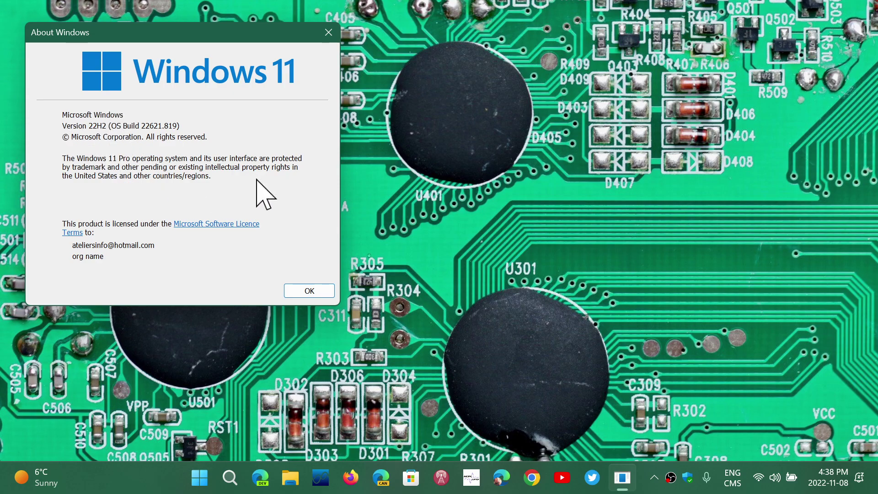
# - Dismiss the About Windows dialog showing version 22H2, build 22621.819
pyautogui.click(332, 36)
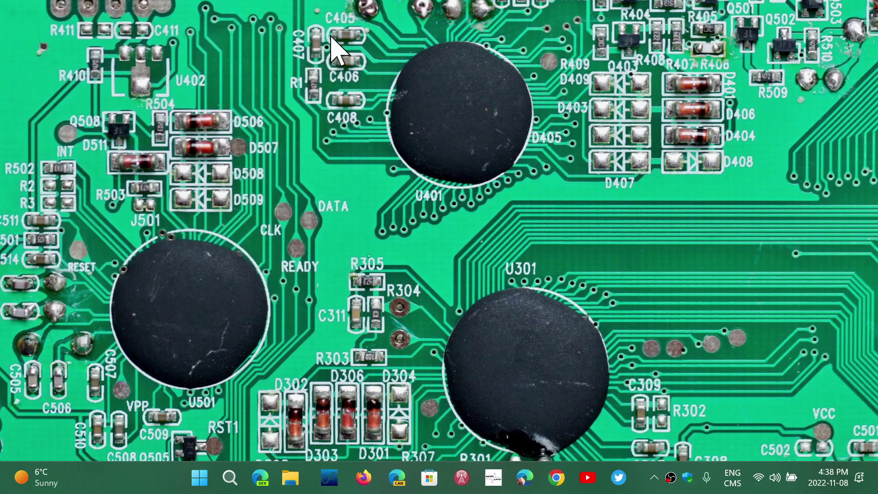